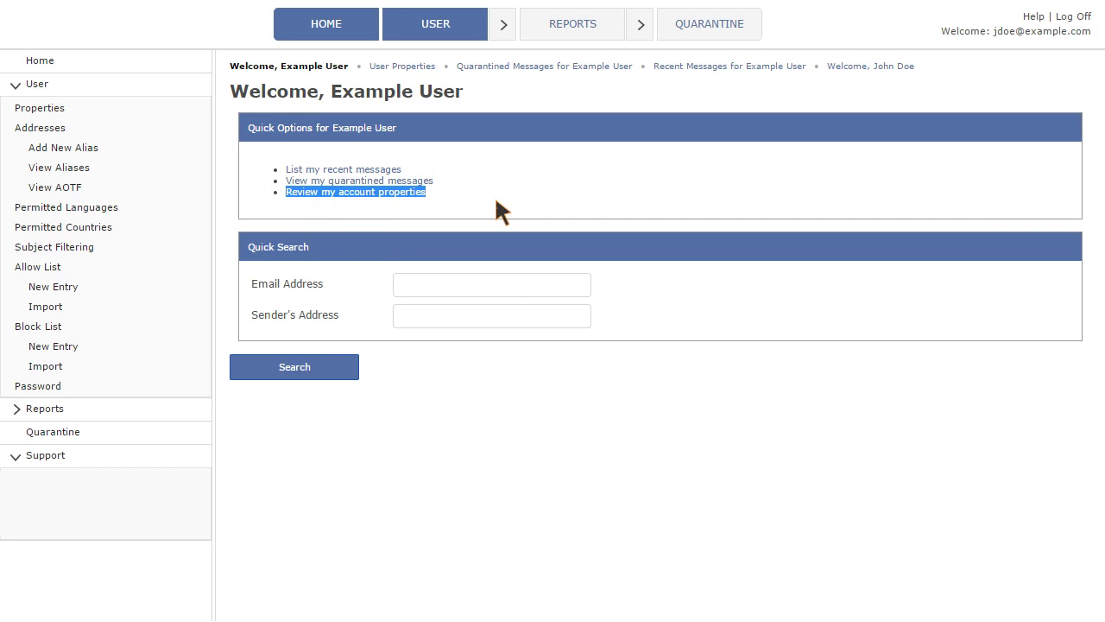
- Open the account properties and review the content filtering levels under Security Settings
click(365, 193)
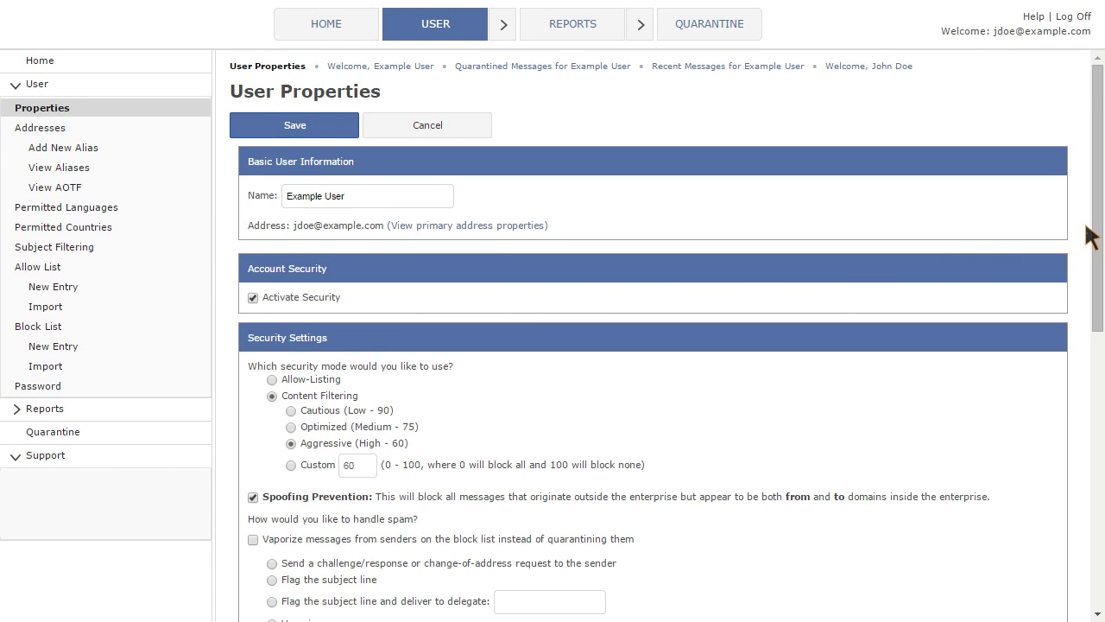
scroll(1095, 208, down, 1)
scroll(1100, 177, down, 3)
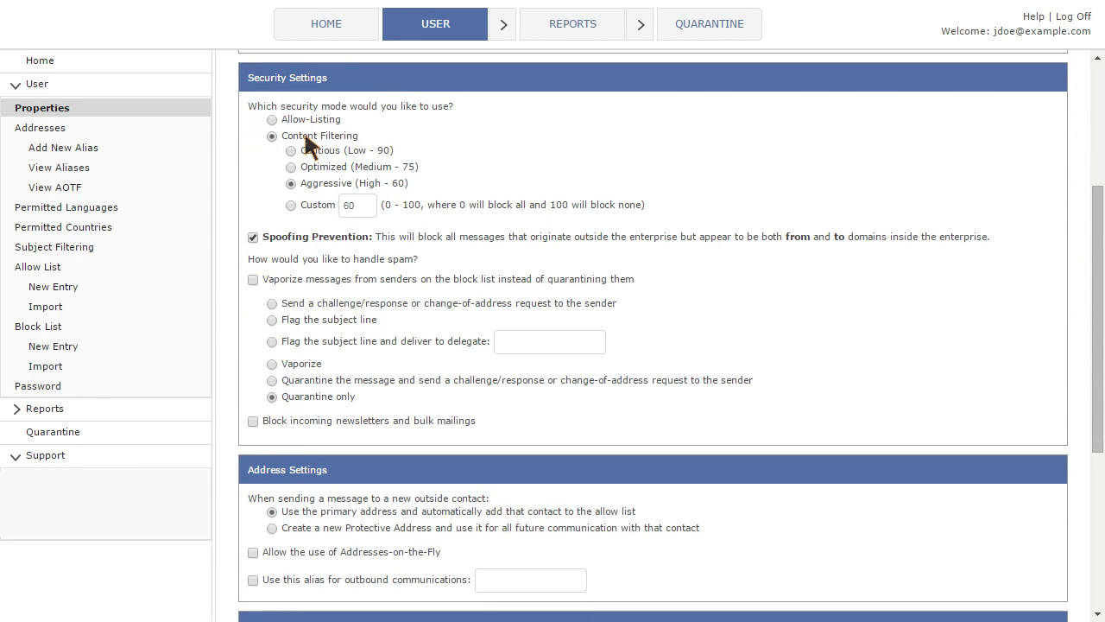
click(345, 141)
drag(411, 183, 489, 158)
click(518, 147)
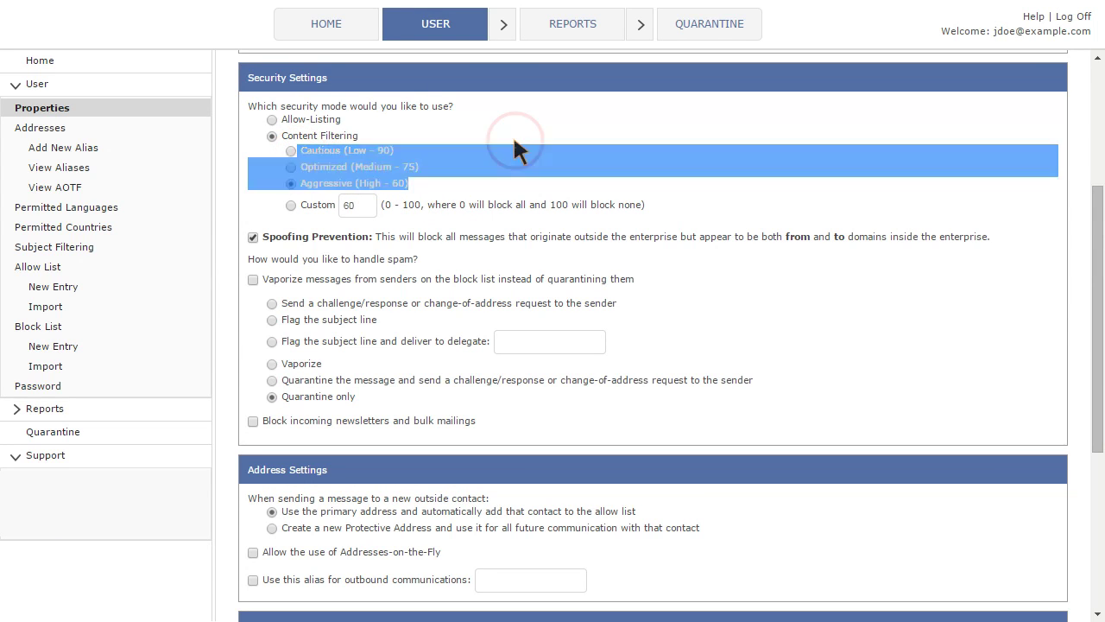
- Set the content filtering level to Custom with a value of 71, and switch the security mode to Allow-Listing
click(292, 167)
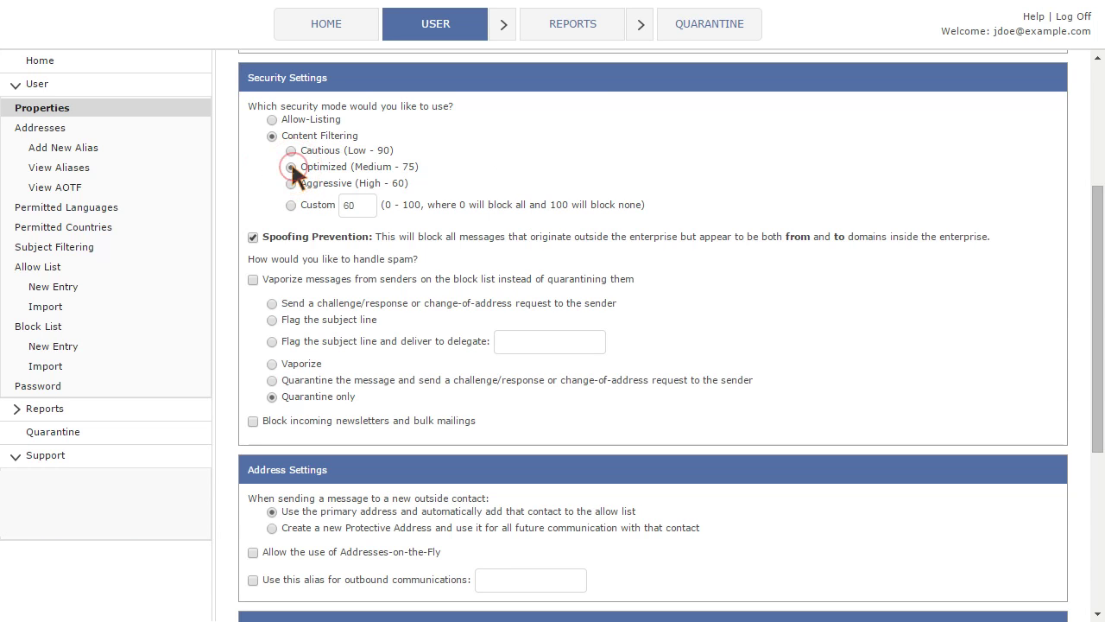
double_click(355, 205)
text(71)
click(754, 180)
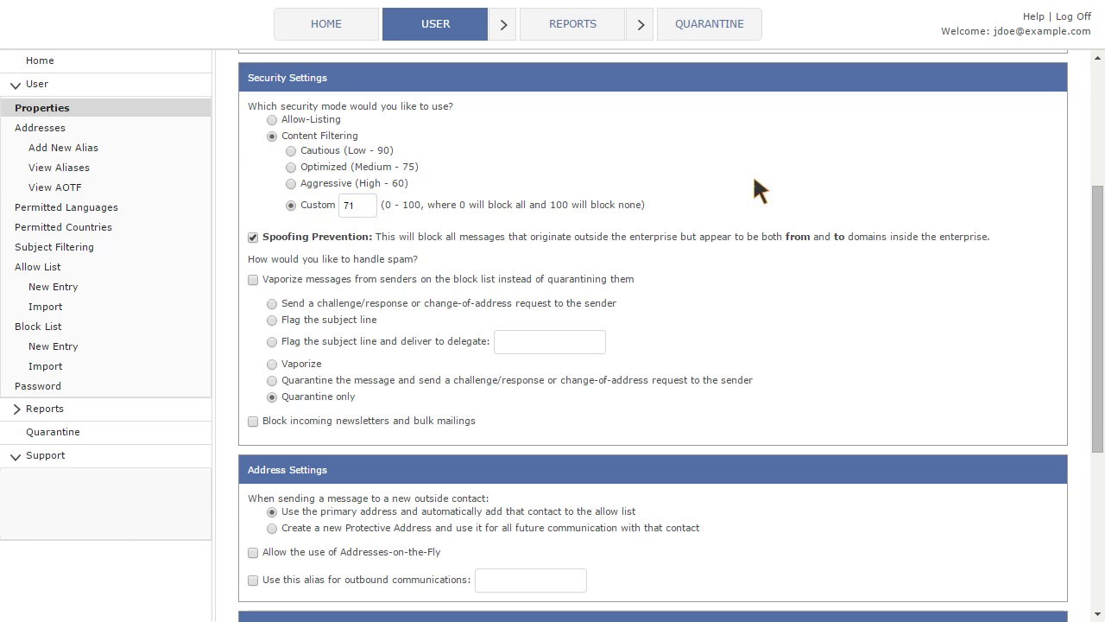
click(272, 119)
- Set spam handling to send a challenge/response or change-of-address request to the sender
drag(1093, 259, 1095, 275)
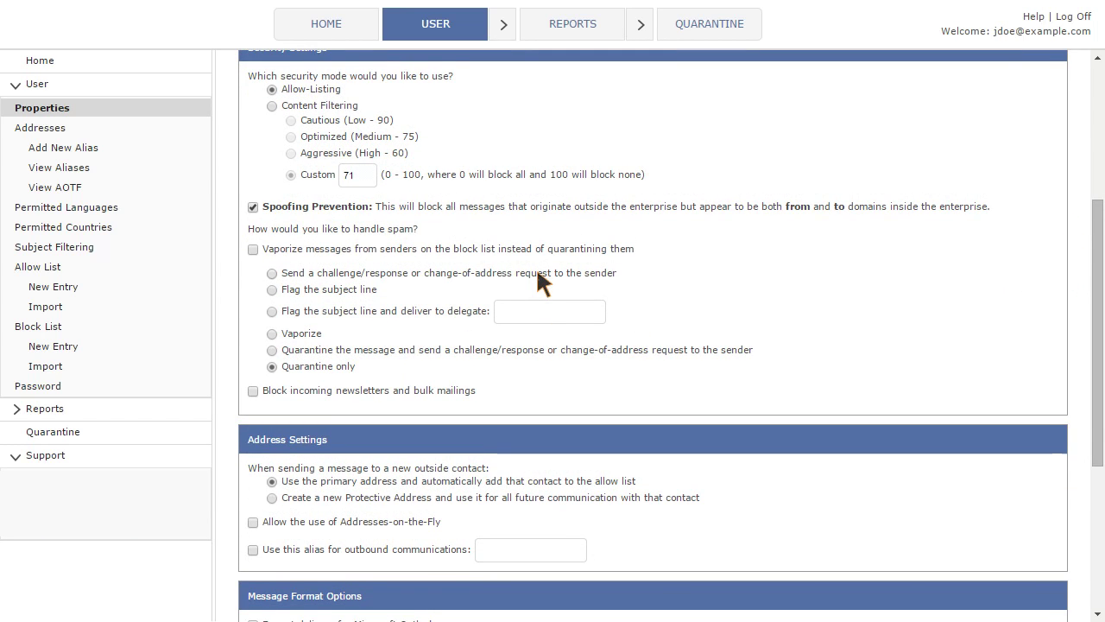
drag(616, 273, 259, 272)
drag(408, 272, 319, 276)
click(689, 285)
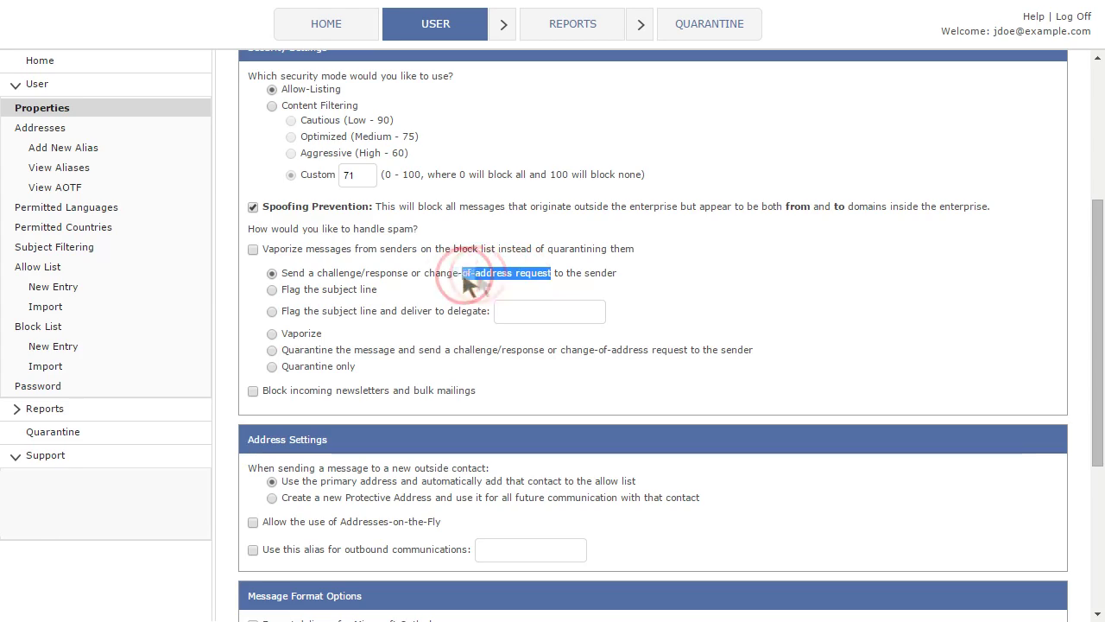
drag(504, 275, 425, 274)
click(646, 275)
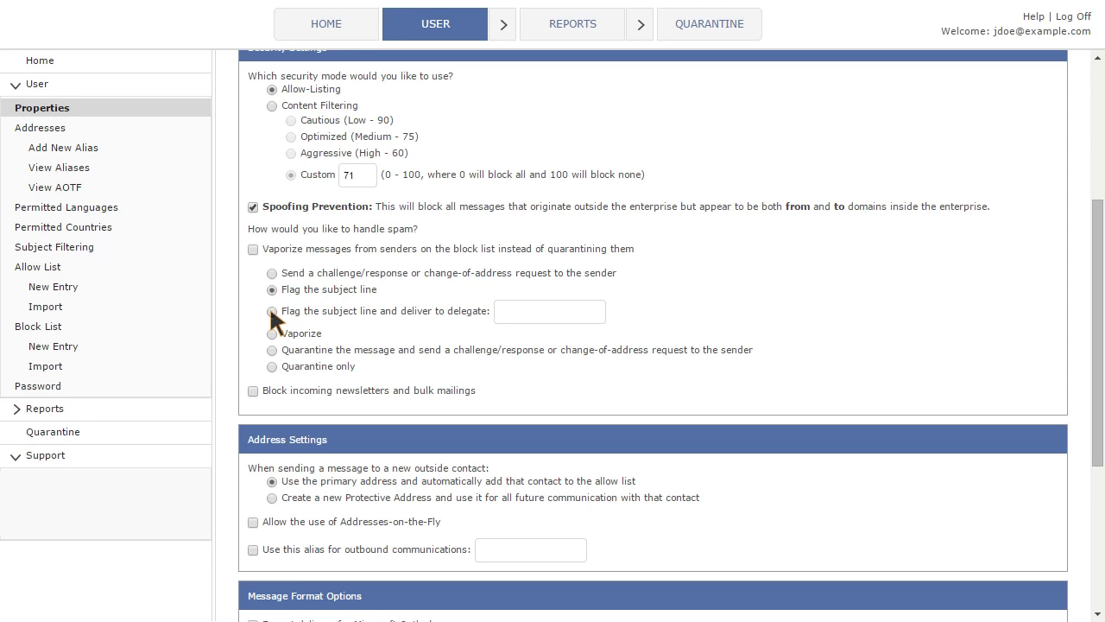
- Try the delegate delivery, Vaporize, and quarantine with challenge/response options for spam handling, ending on Quarantine only
click(270, 309)
click(272, 334)
click(272, 350)
scroll(629, 389, down, 1)
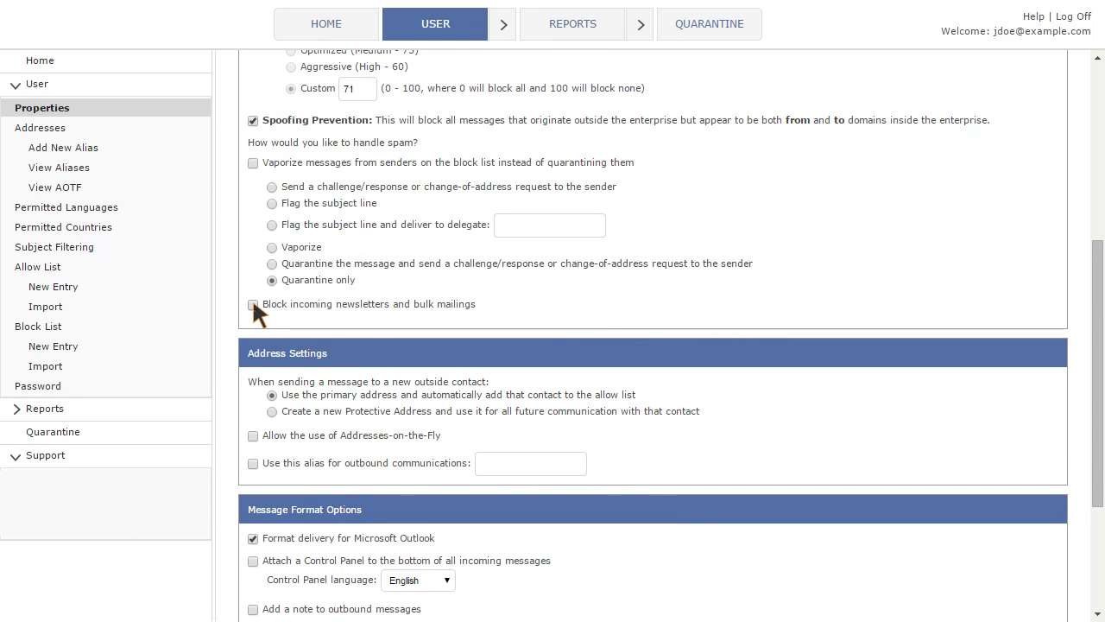
- Enable vaporizing messages from block-list senders, and switch spoofing prevention and newsletter blocking over and back
click(252, 163)
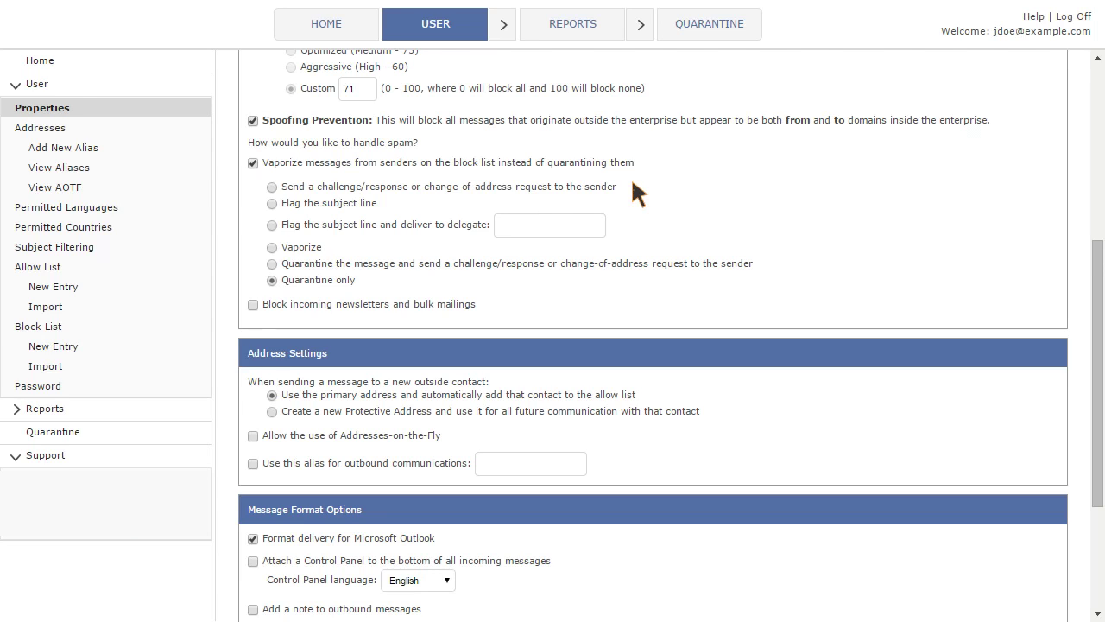
click(253, 120)
click(253, 120)
click(251, 302)
click(253, 304)
- In Address Settings, choose new Protective Addresses for outside contacts, allow Addresses-on-the-Fly, and enter the alias e-mail address for outbound communications
scroll(913, 309, down, 3)
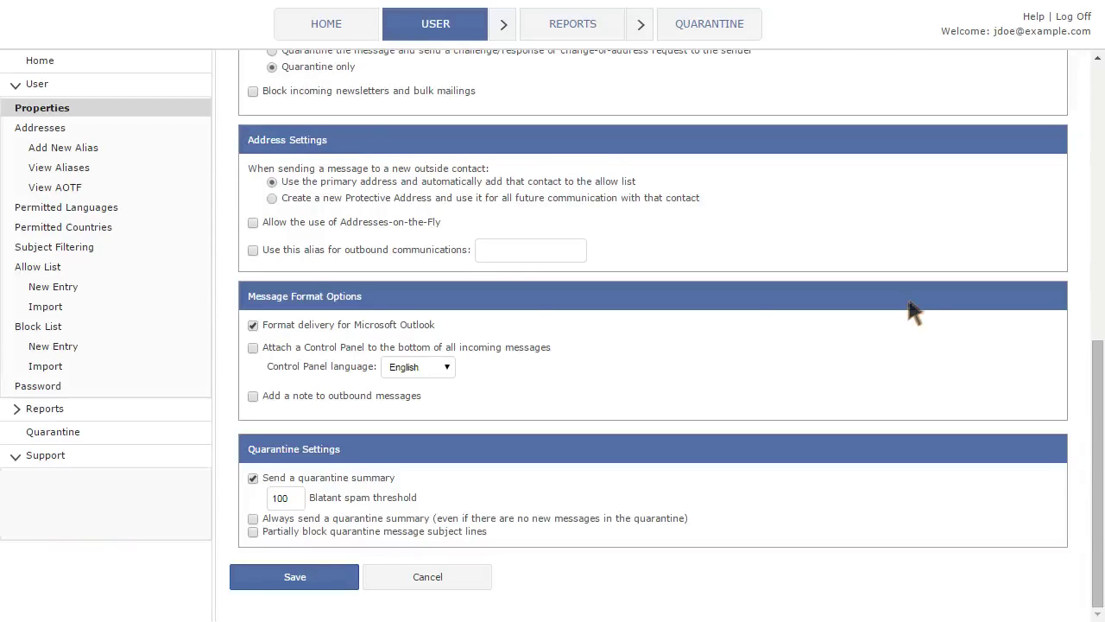
drag(341, 142, 253, 147)
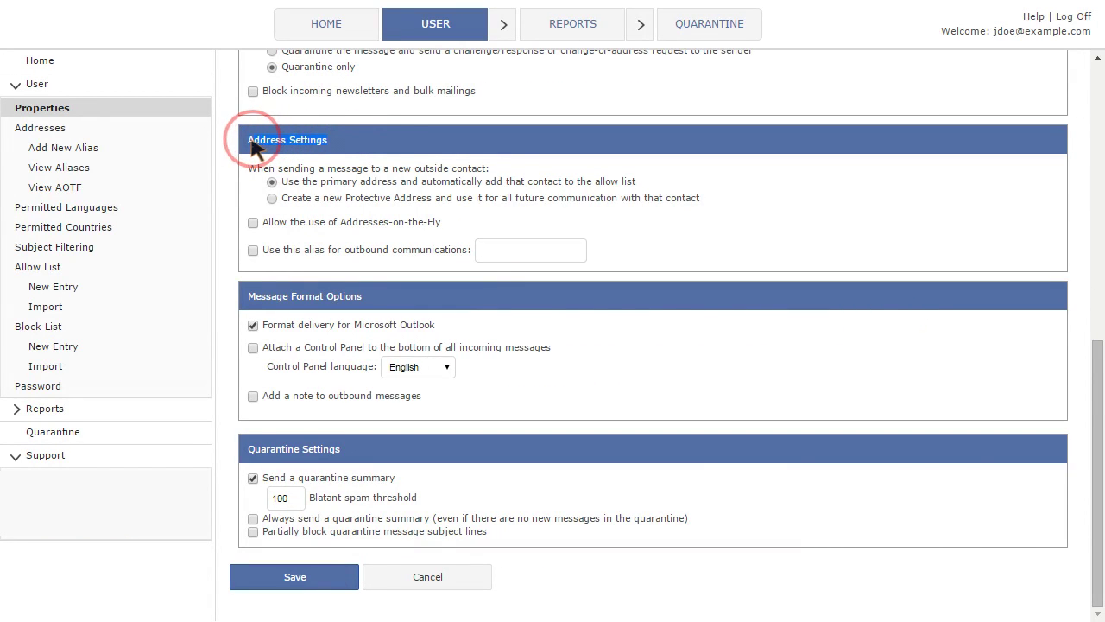
click(381, 141)
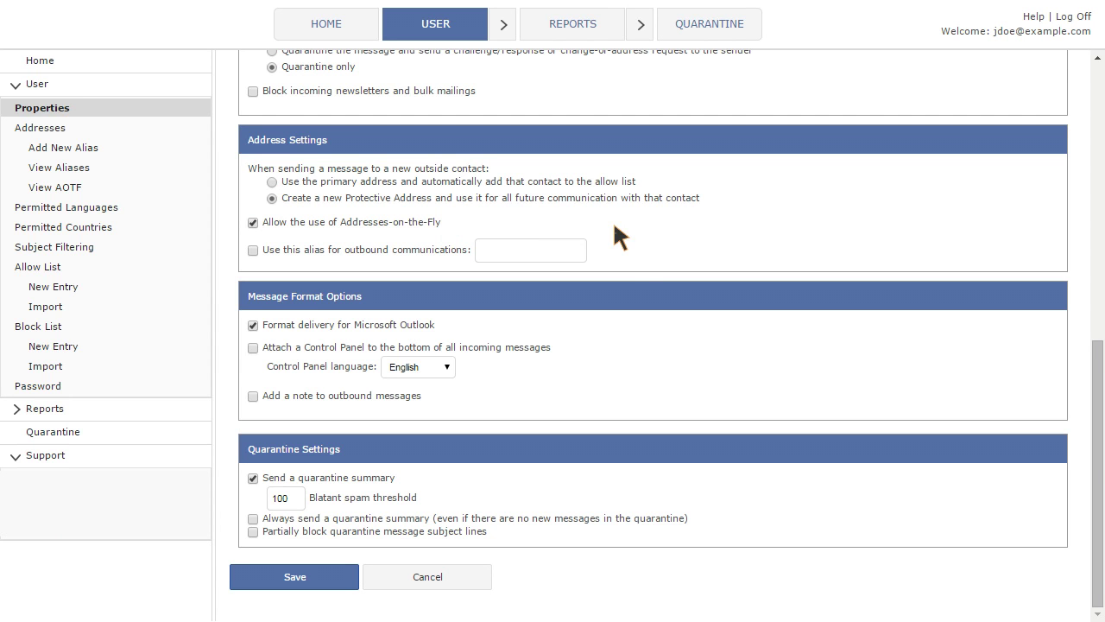
click(523, 248)
text(jdoe2@example.com)
key(Tab)
- In Message Format Options, attach a Control Panel to all incoming messages and add a note to outbound messages
click(258, 299)
click(623, 298)
click(645, 341)
click(252, 325)
click(253, 347)
drag(363, 346, 309, 347)
click(253, 396)
click(484, 391)
- Set the blatant spam threshold to 100, and enable always sending a quarantine summary and partially blocking quarantine message subject lines
click(341, 458)
double_click(275, 501)
text(100)
click(252, 519)
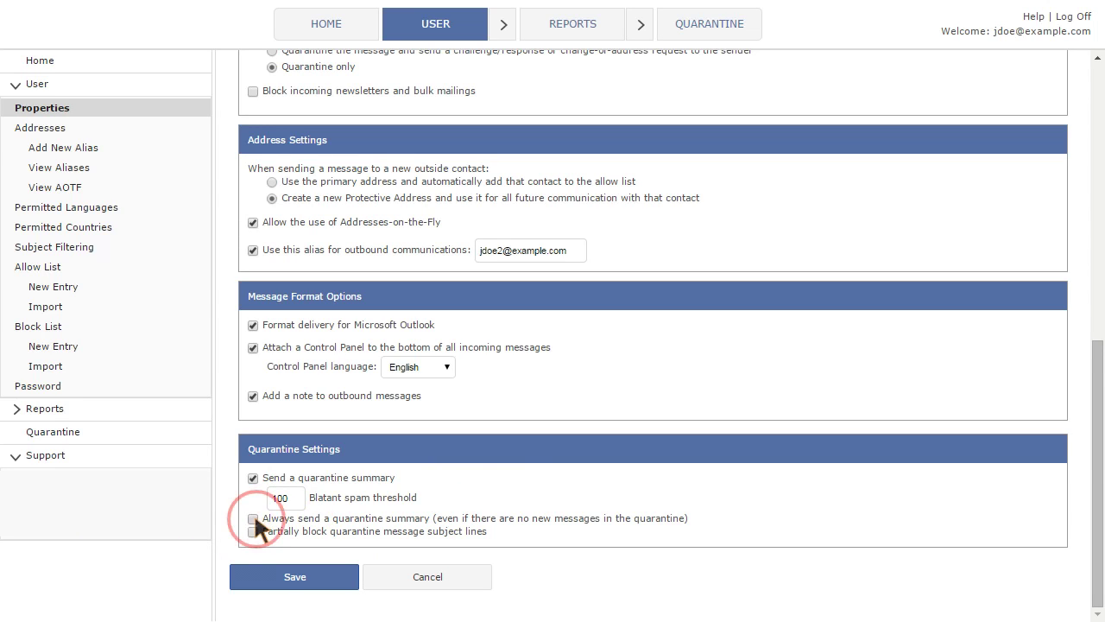
click(253, 531)
- Turn the always-send summary and outbound note options back off, and save the user properties
click(252, 519)
click(253, 395)
click(337, 579)
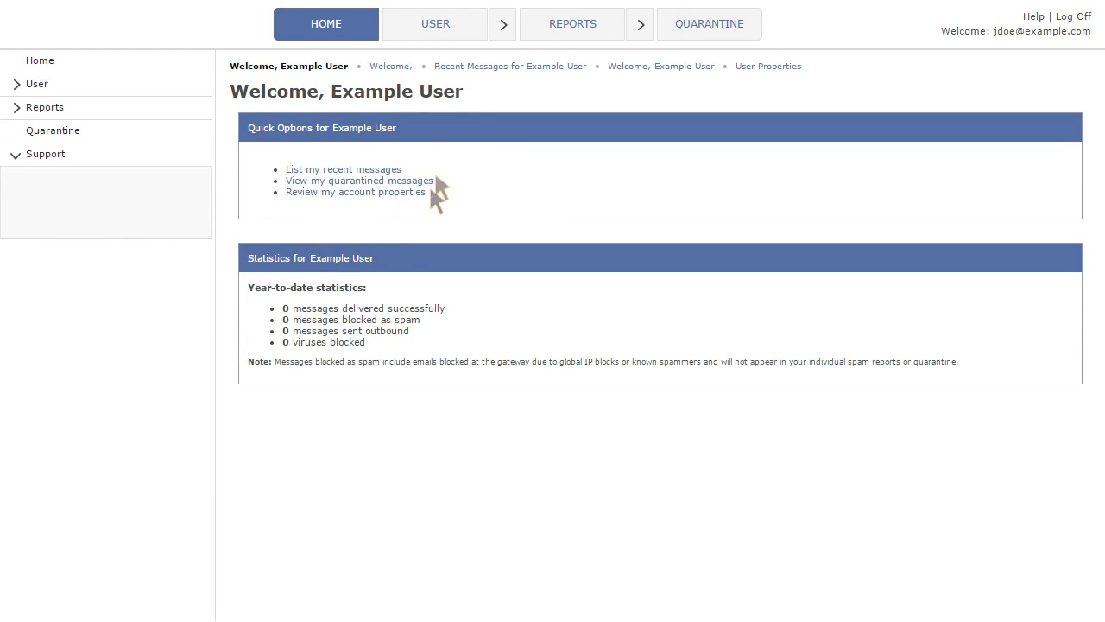
- List the recent messages, check the SMTP result legend from a spam entry, and open the Falafel Place receipt message
click(389, 168)
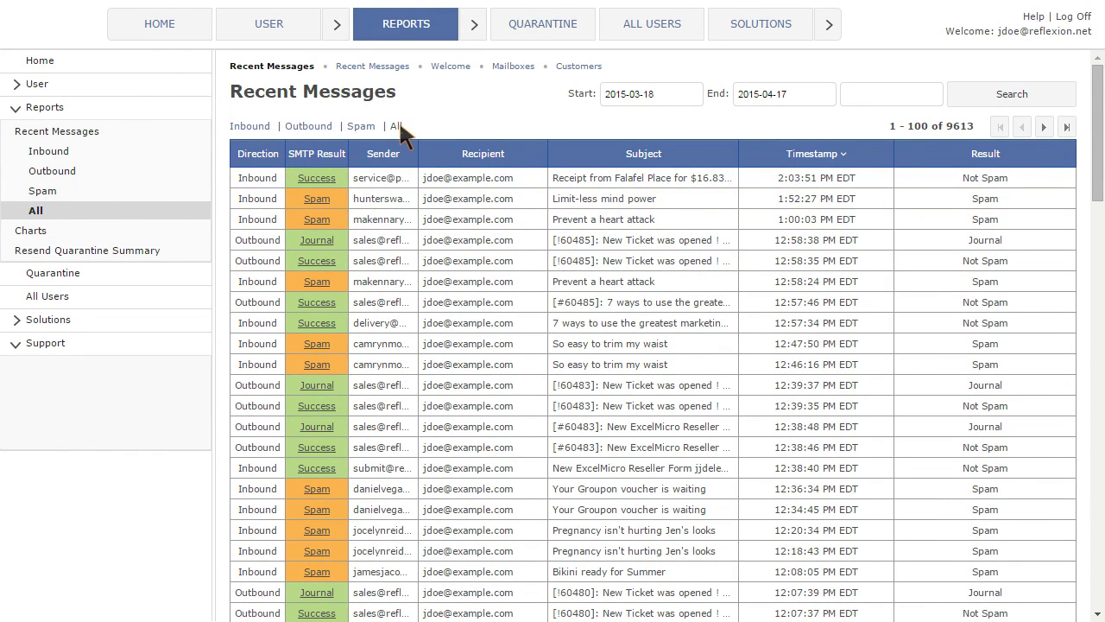
click(317, 339)
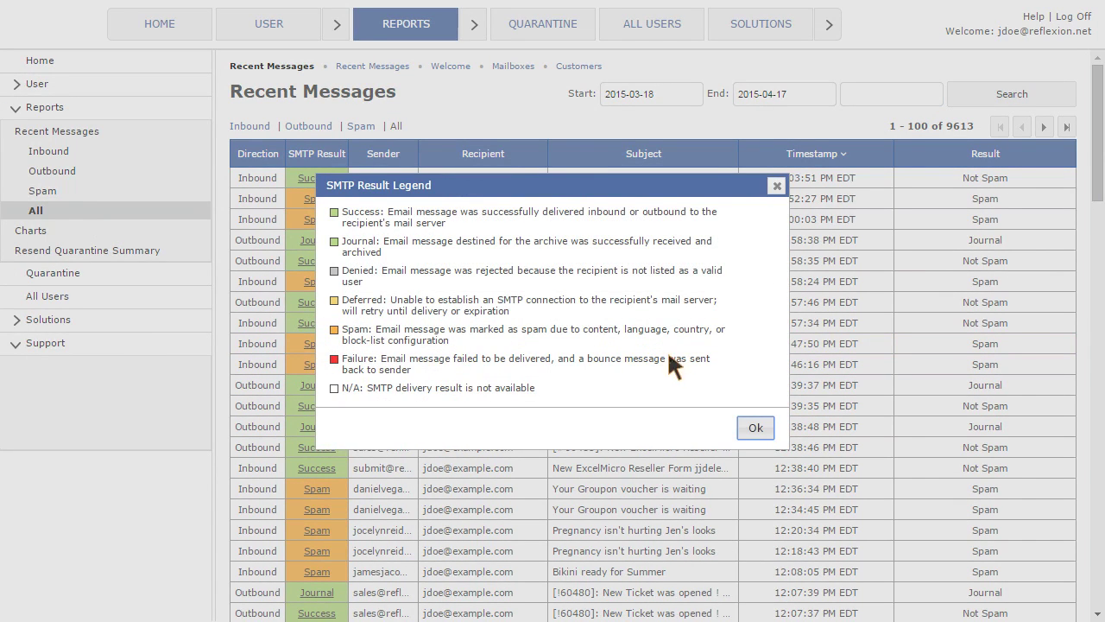
click(749, 429)
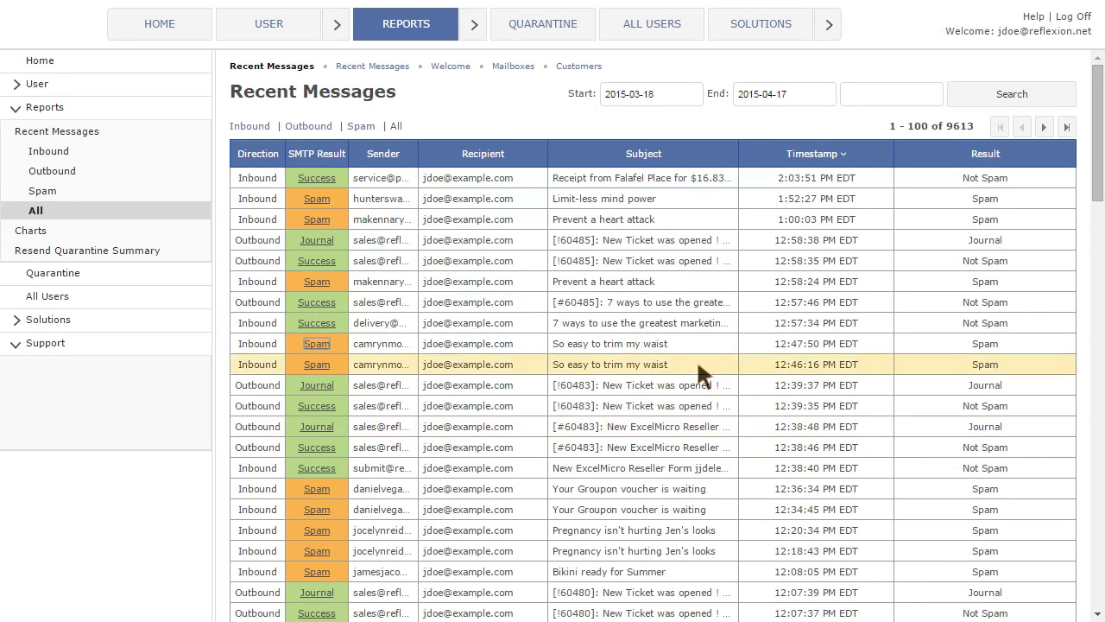
click(674, 173)
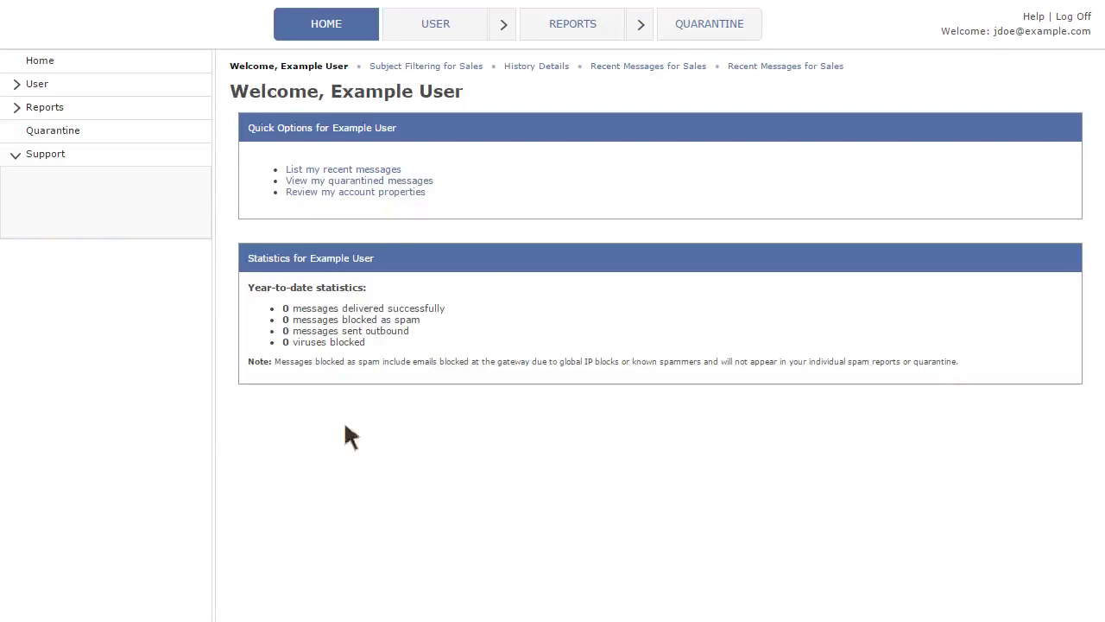
- Open the quarantined messages list from the quick options
click(412, 164)
click(429, 181)
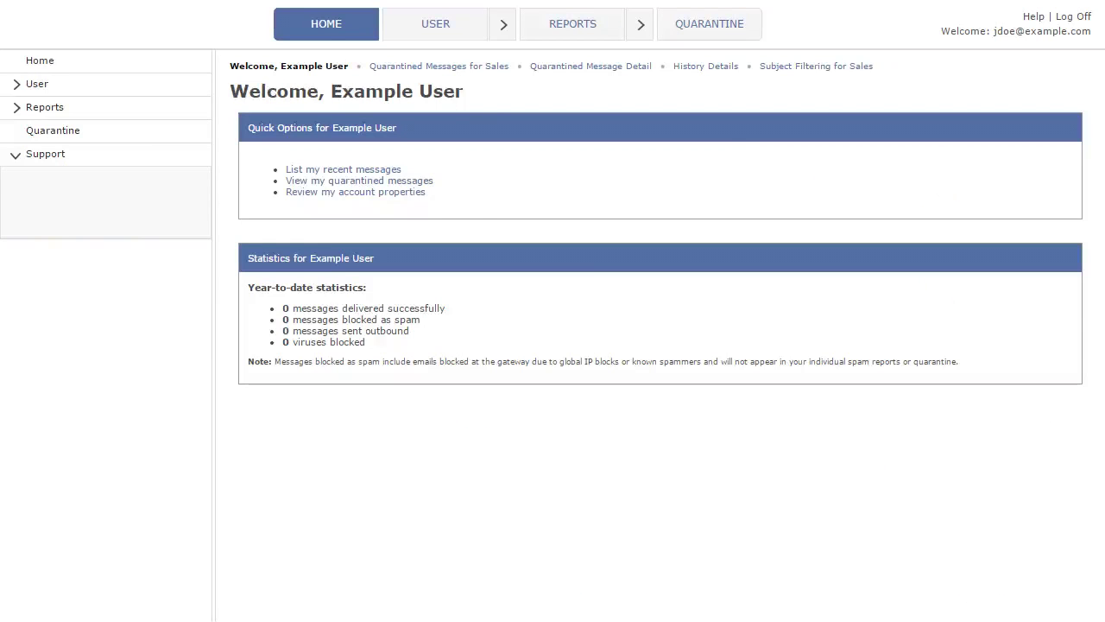
drag(456, 199, 278, 166)
click(589, 173)
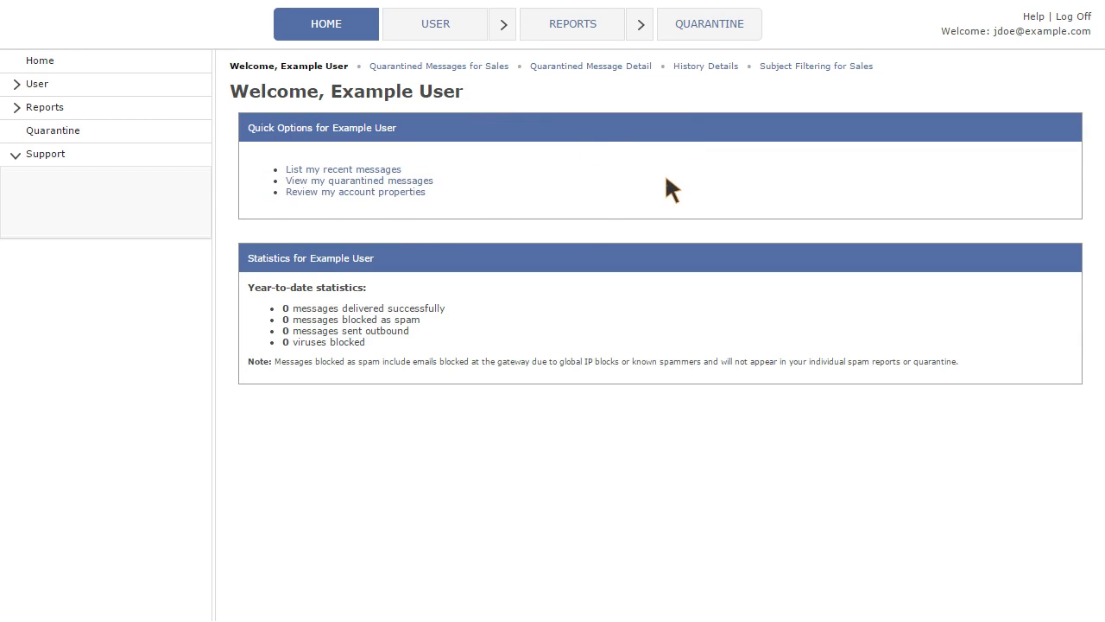